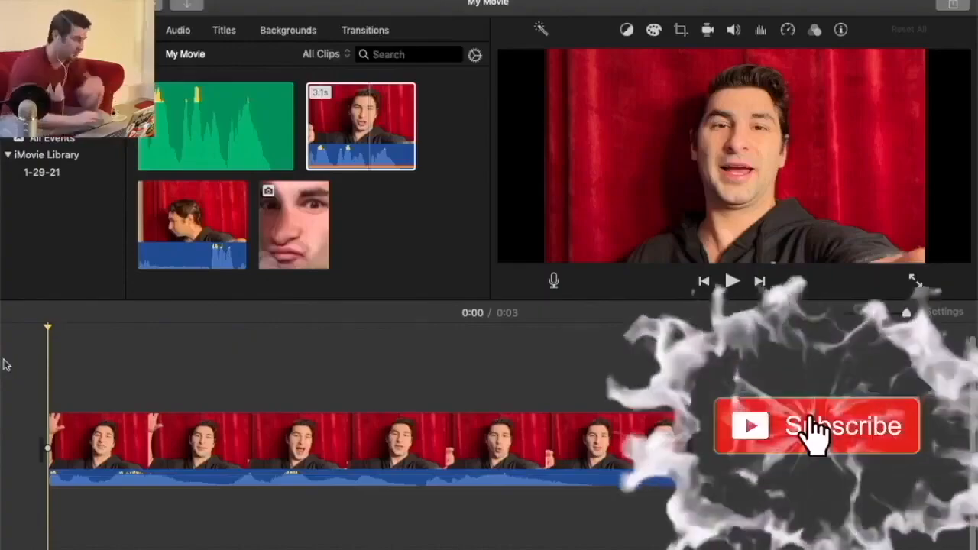
pyautogui.press('space')
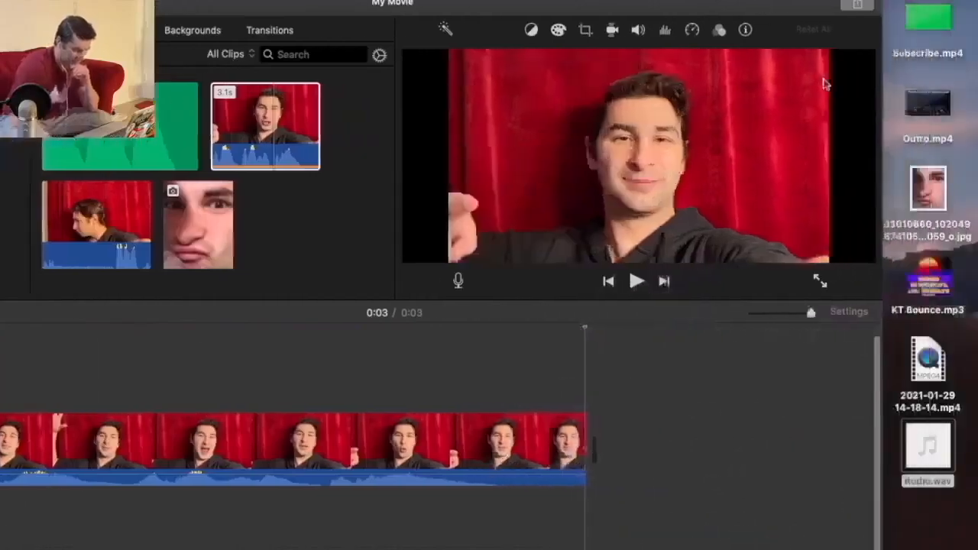
pyautogui.moveTo(926, 186); pyautogui.dragTo(145, 367)
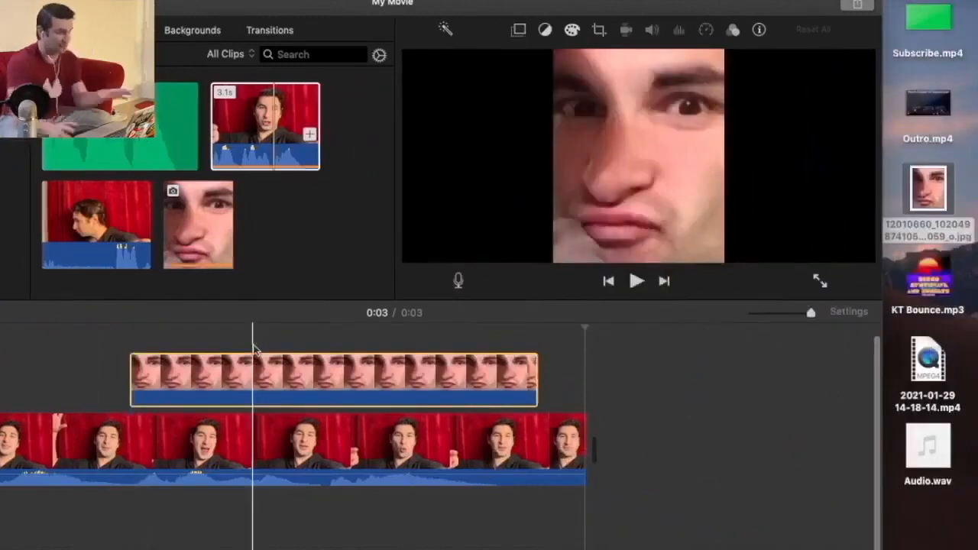
pyautogui.click(171, 380)
pyautogui.press('Delete')
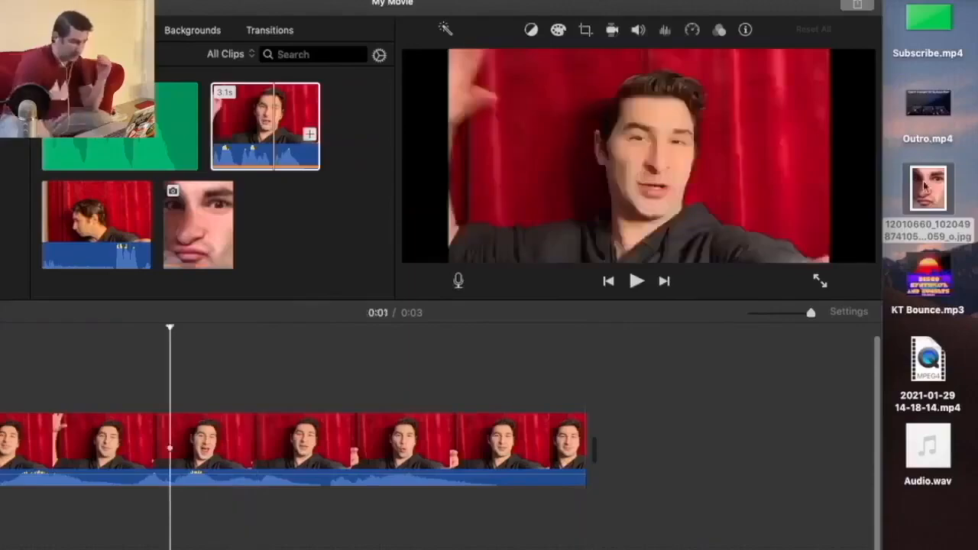
# Step: Overlay the desktop face photo above the main clip, starting shortly after its beginning, and set it to Picture in Picture
pyautogui.moveTo(923, 185); pyautogui.dragTo(386, 376)
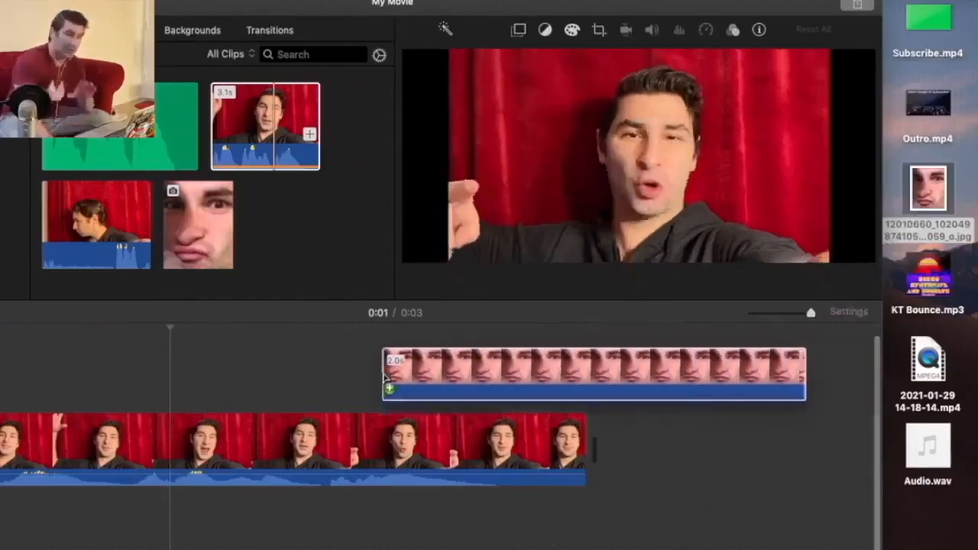
pyautogui.moveTo(386, 376); pyautogui.dragTo(67, 370)
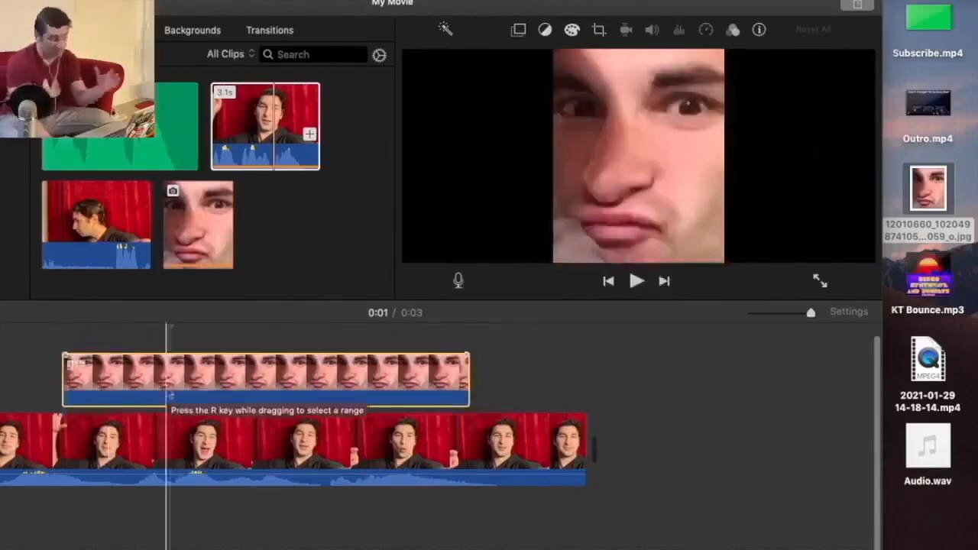
pyautogui.moveTo(274, 4); pyautogui.dragTo(370, 3)
pyautogui.click(615, 31)
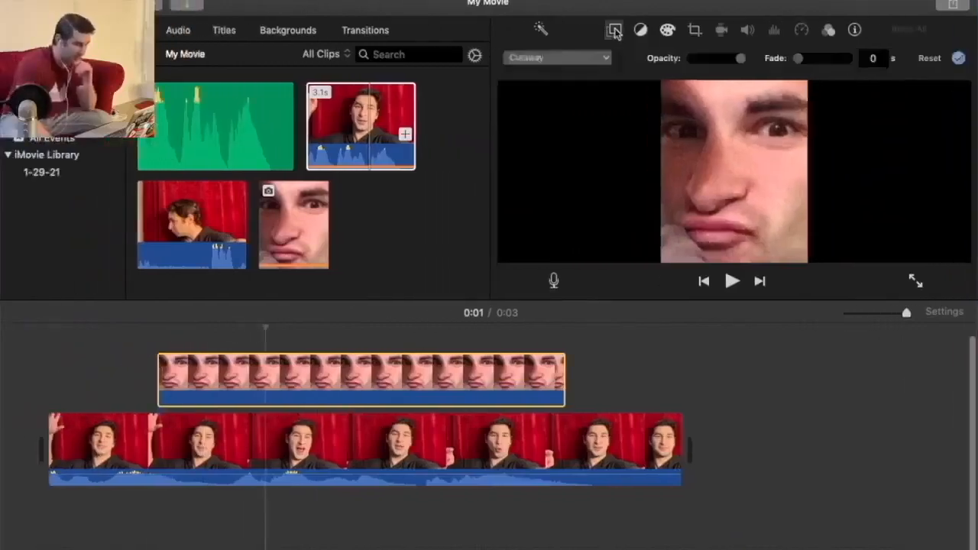
pyautogui.click(596, 59)
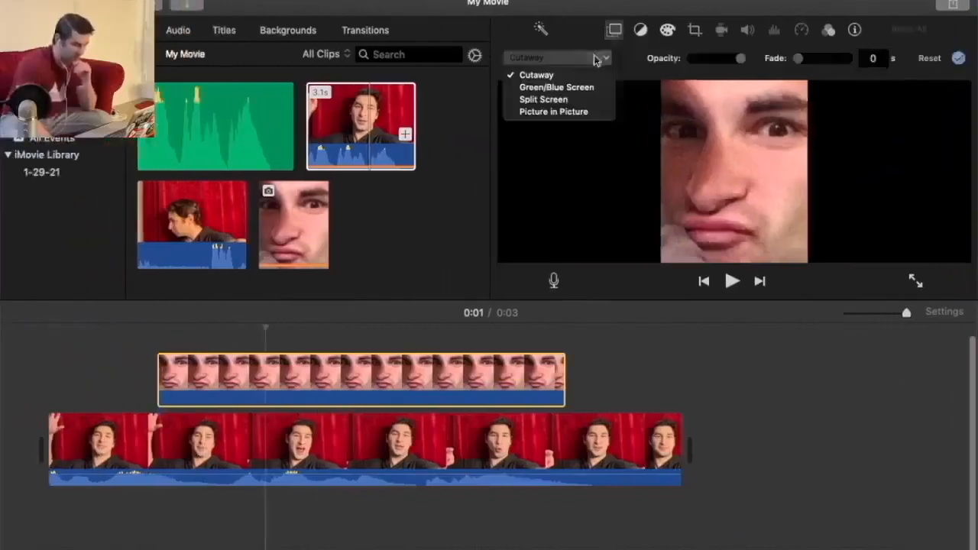
pyautogui.click(579, 113)
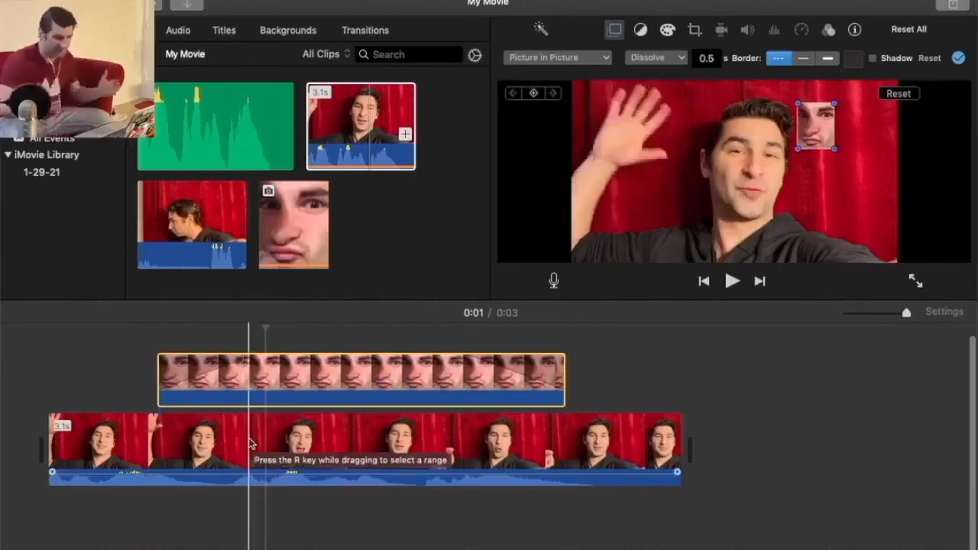
# Step: Play the timeline across the photo overlay to review how it fades in and out
pyautogui.press('space')
pyautogui.press('space')
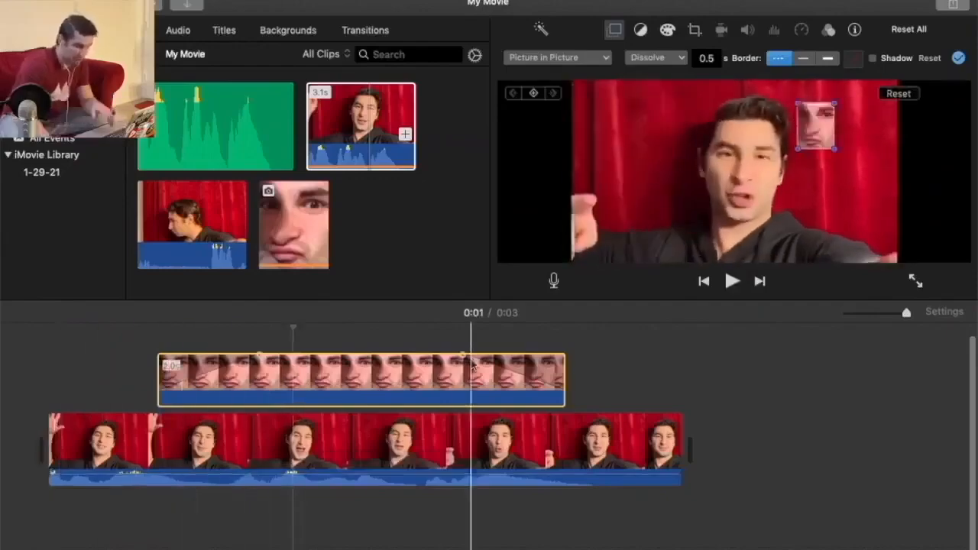
pyautogui.press('space')
pyautogui.press('space')
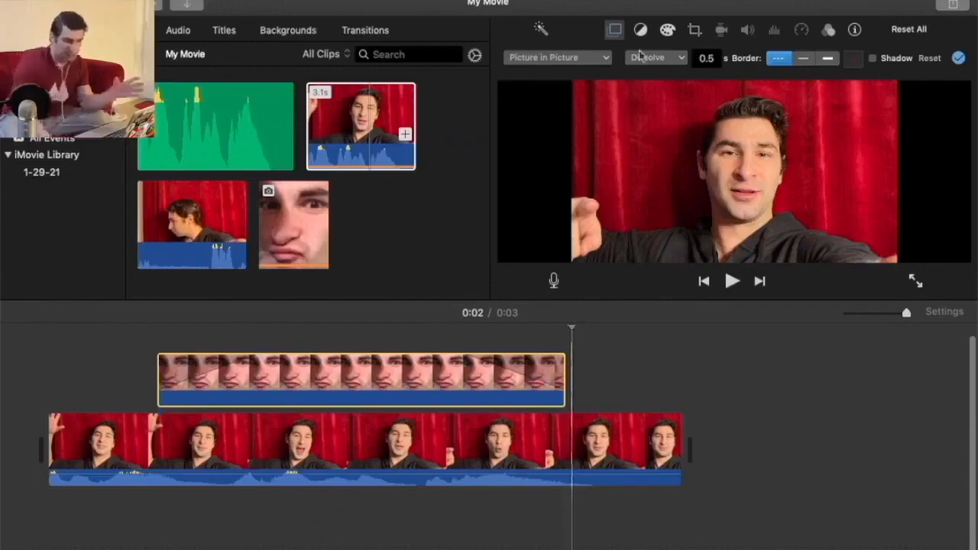
# Step: Remove the photo overlay's dissolve by setting its transition duration to 0 seconds, and play the timeline from before the photo
pyautogui.click(261, 353)
pyautogui.moveTo(261, 353); pyautogui.dragTo(142, 362)
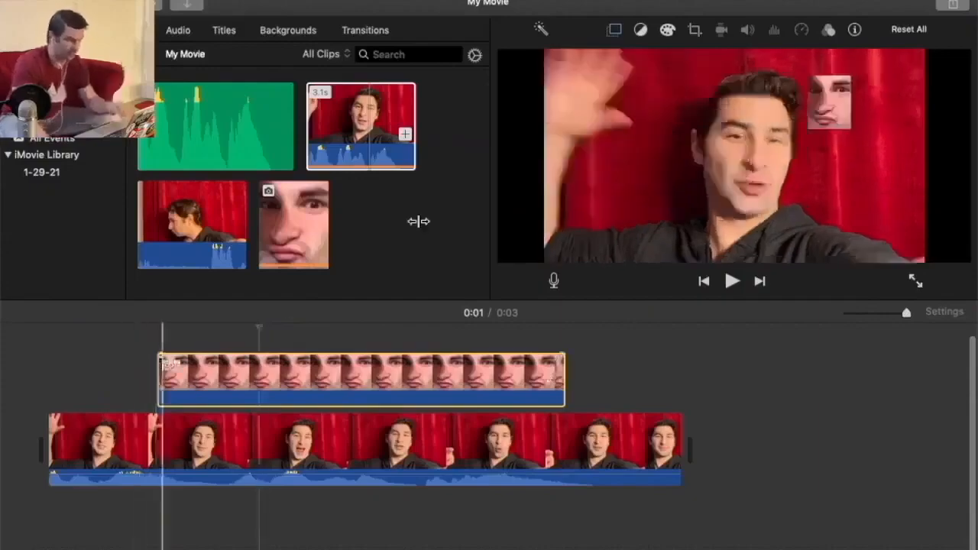
pyautogui.click(614, 29)
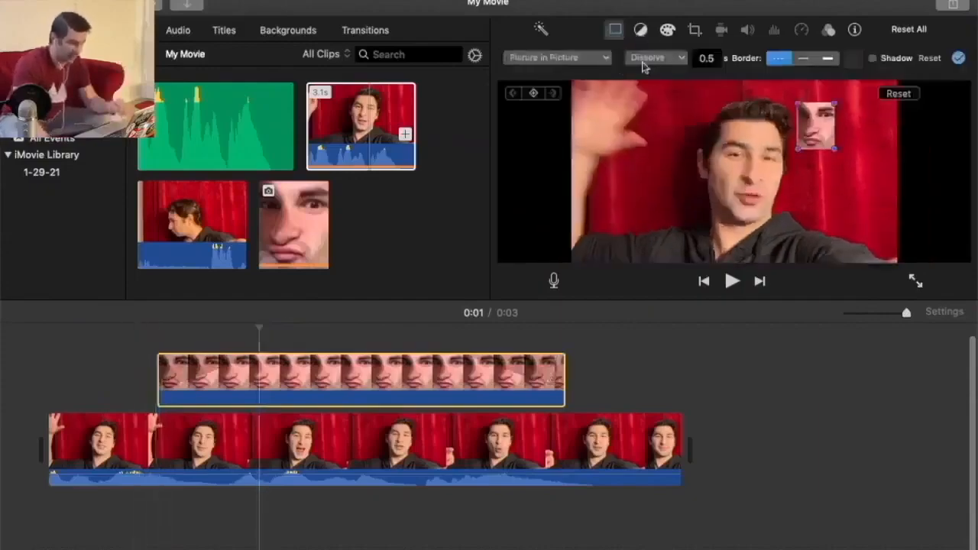
pyautogui.click(699, 60)
pyautogui.write('0')
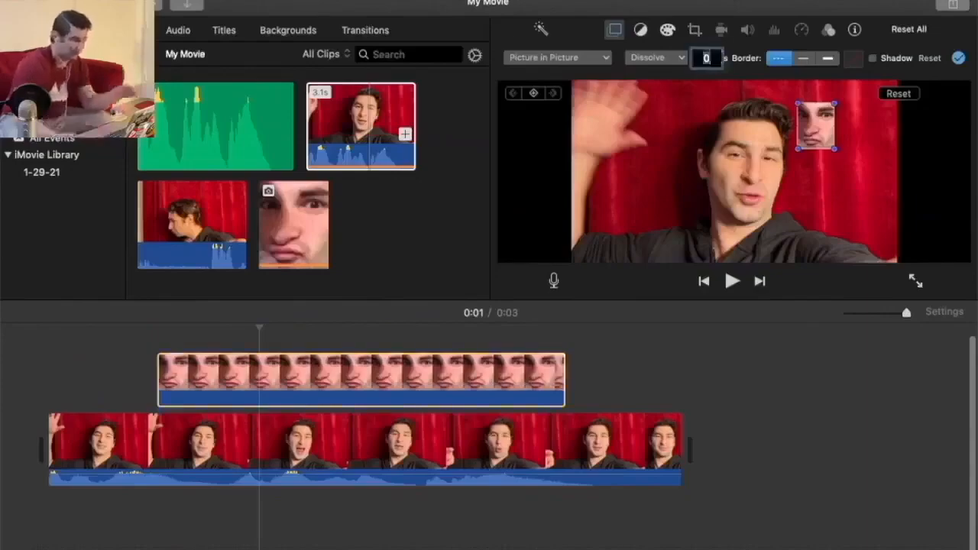
pyautogui.click(109, 349)
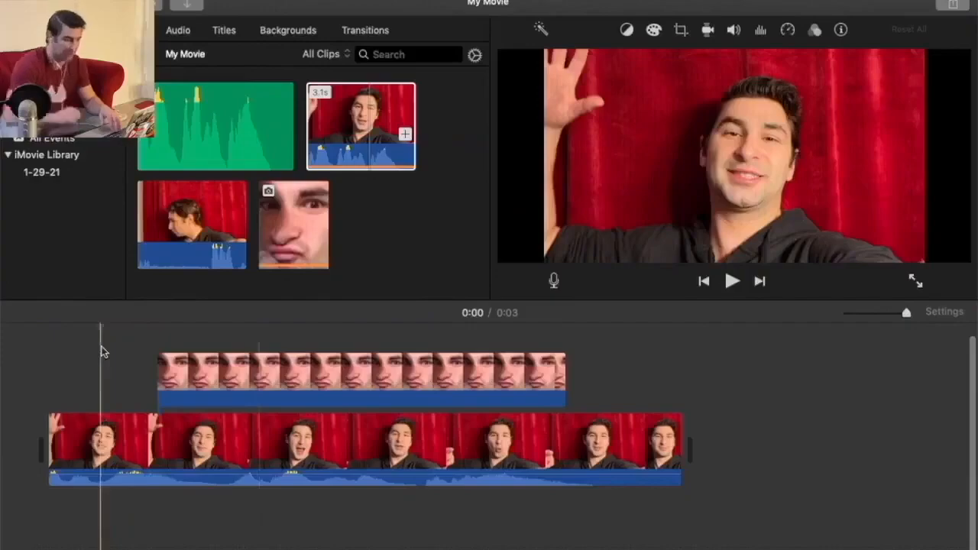
pyautogui.press('space')
pyautogui.press('space')
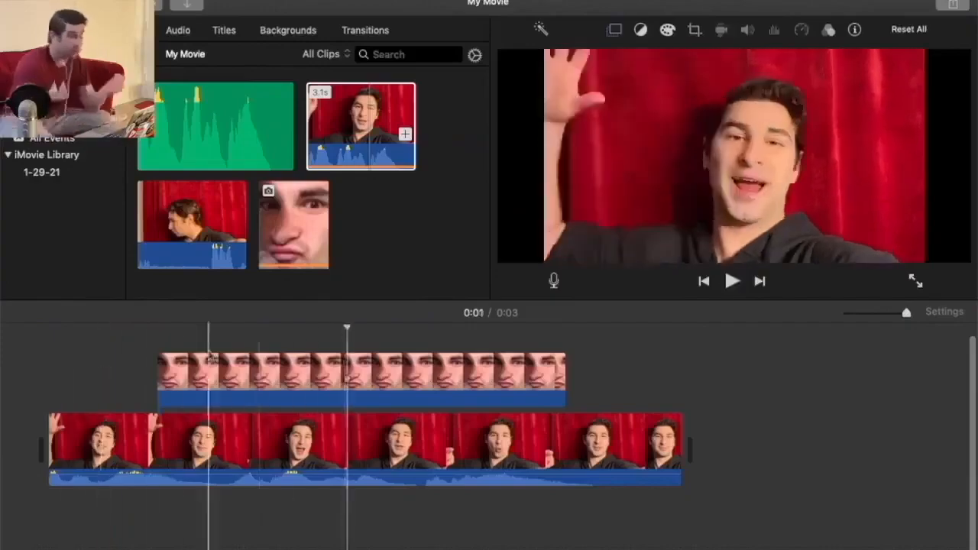
# Step: Try a longer dissolve on the photo overlay, previewing it before taking the fade back out
pyautogui.click(226, 371)
pyautogui.moveTo(161, 356); pyautogui.dragTo(397, 357)
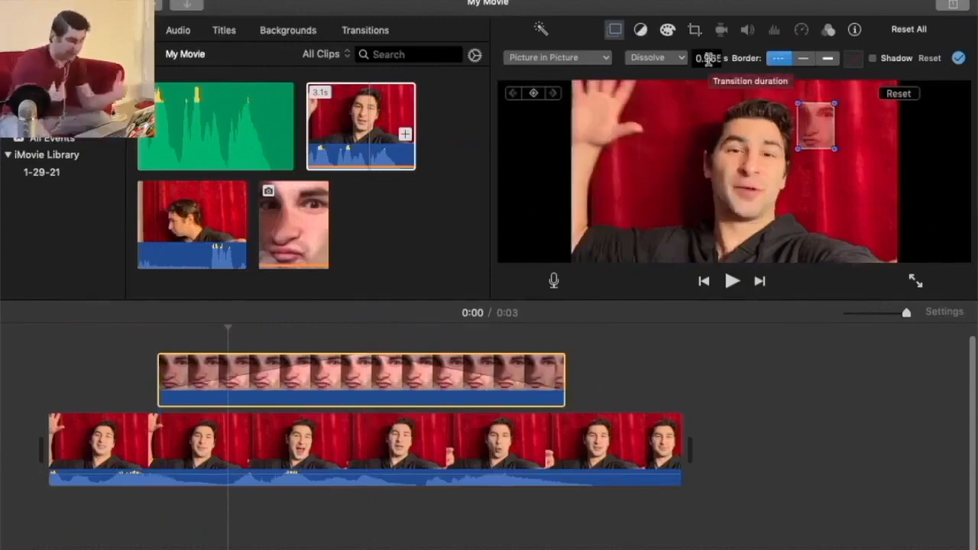
pyautogui.click(126, 323)
pyautogui.press('space')
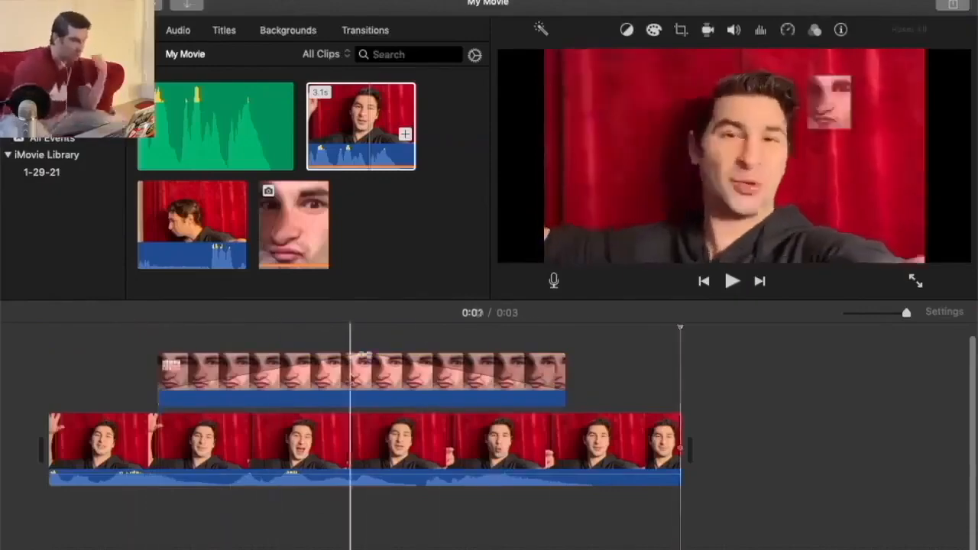
pyautogui.click(350, 358)
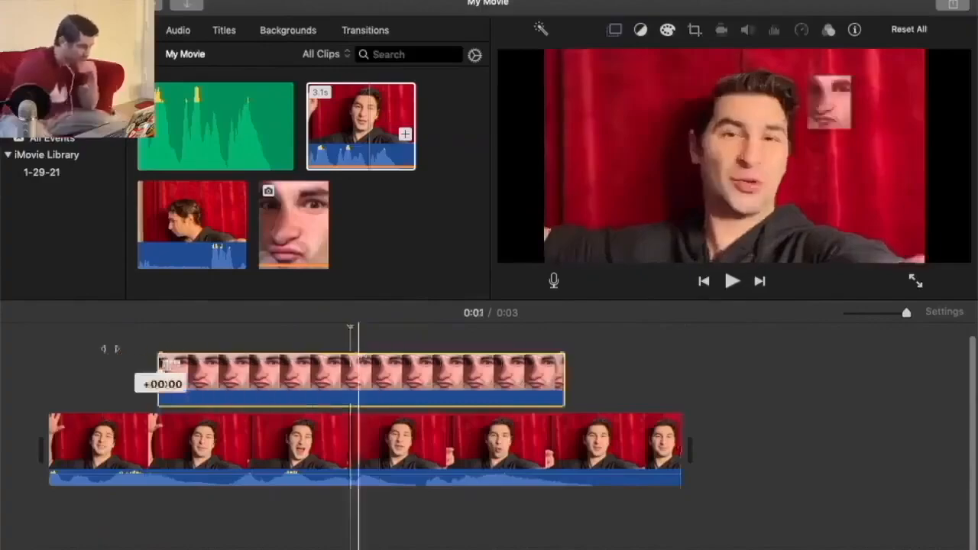
# Step: Resize the picture-in-picture photo and move it to the upper-left area of the frame
pyautogui.click(196, 378)
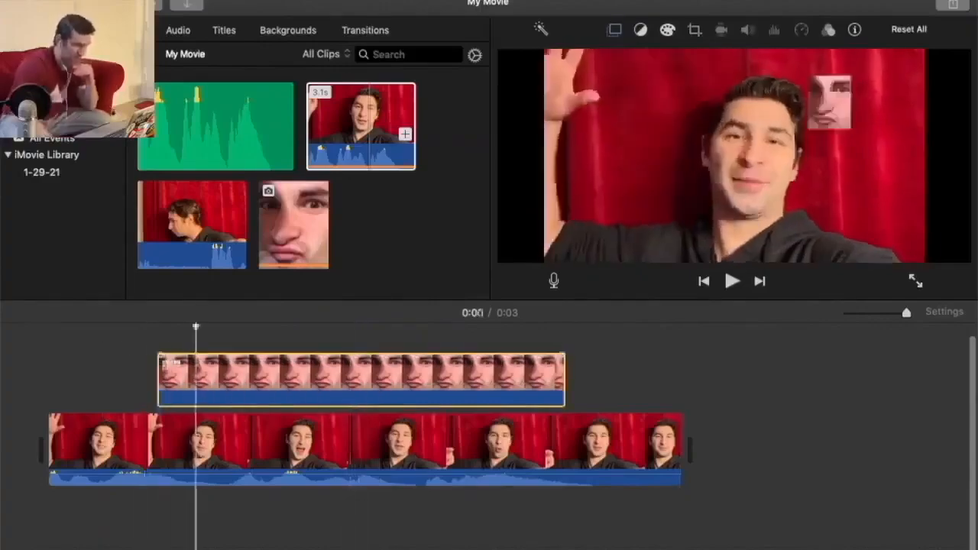
pyautogui.click(615, 30)
pyautogui.moveTo(834, 153)
pyautogui.mouseDown()
pyautogui.moveTo(884, 217)
pyautogui.moveTo(849, 157)
pyautogui.mouseUp()
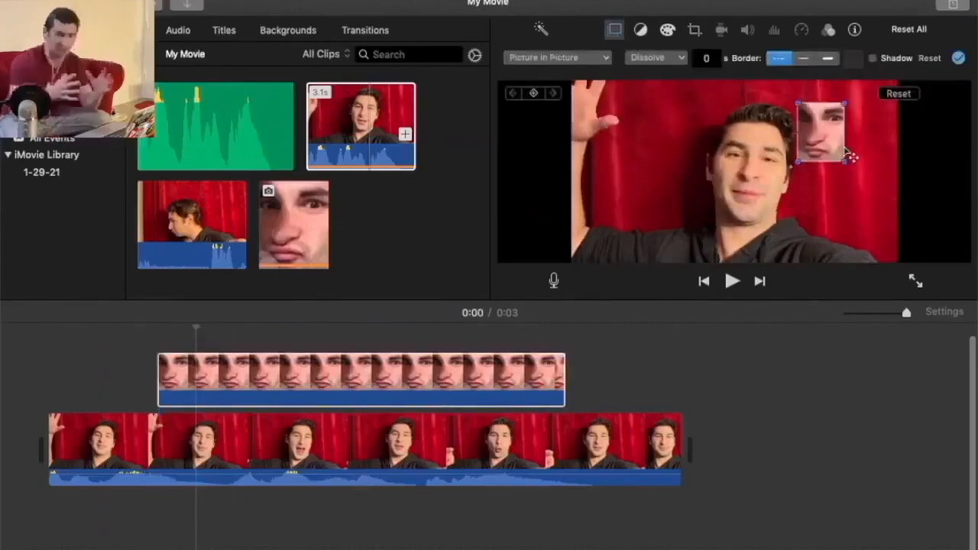
pyautogui.moveTo(818, 142); pyautogui.dragTo(651, 176)
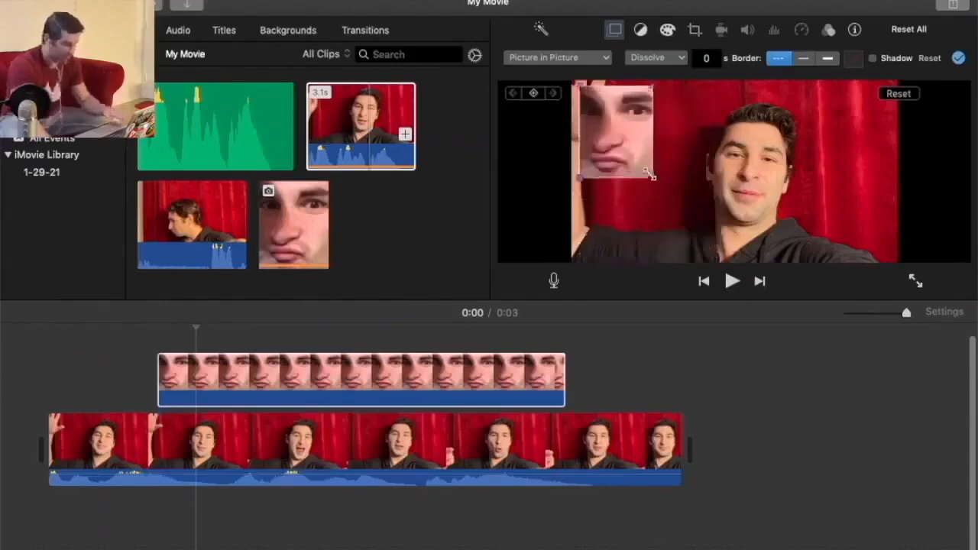
pyautogui.moveTo(651, 177)
pyautogui.mouseDown()
pyautogui.moveTo(709, 258)
pyautogui.moveTo(593, 90)
pyautogui.moveTo(622, 74)
pyautogui.moveTo(645, 164)
pyautogui.mouseUp()
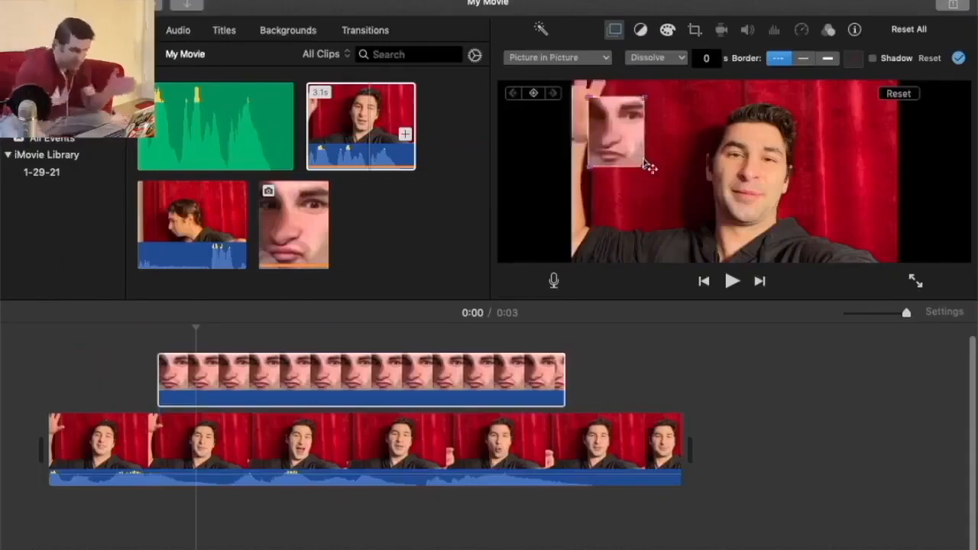
# Step: Try a shadow on the enlarged photo, and fit the photo into the frame's upper-right corner without the shadow
pyautogui.click(872, 58)
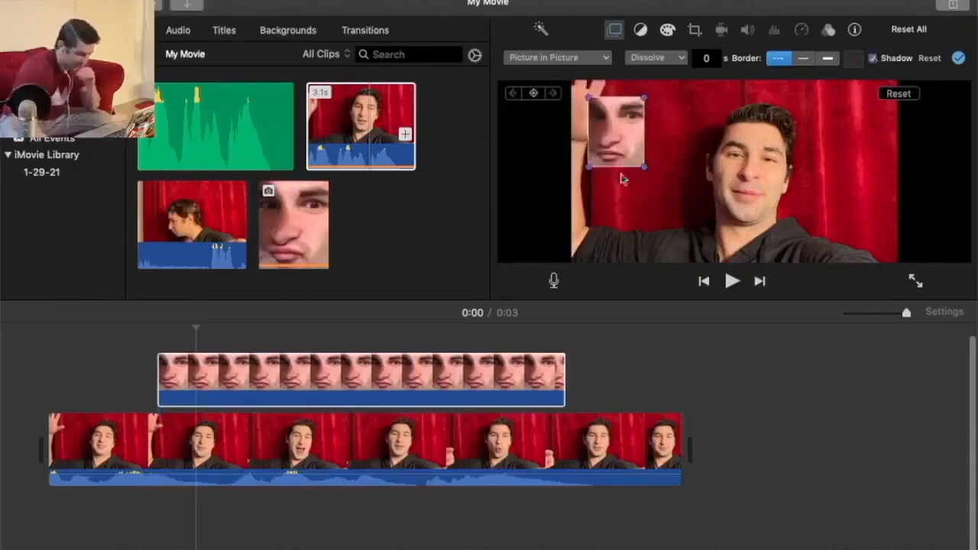
pyautogui.moveTo(644, 165); pyautogui.dragTo(671, 202)
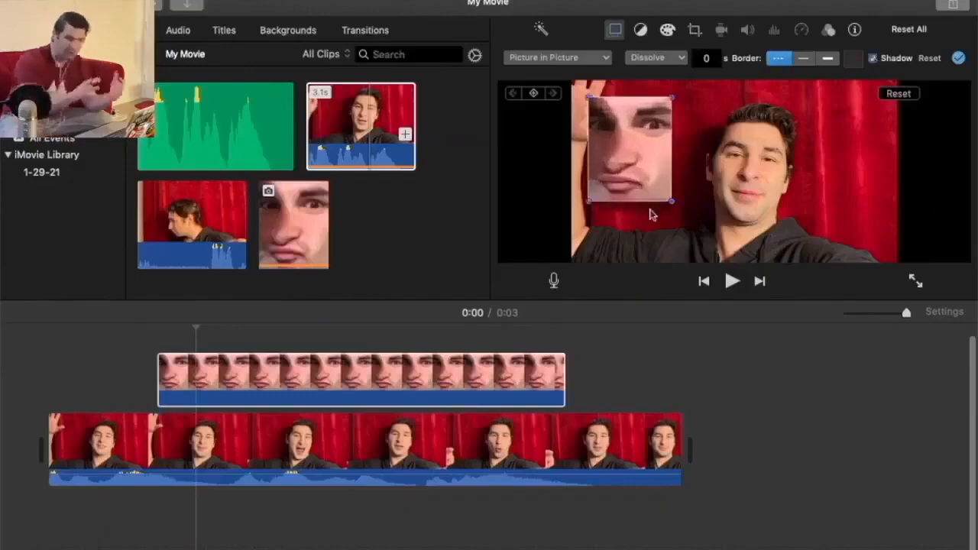
pyautogui.moveTo(649, 132); pyautogui.dragTo(861, 140)
pyautogui.click(872, 58)
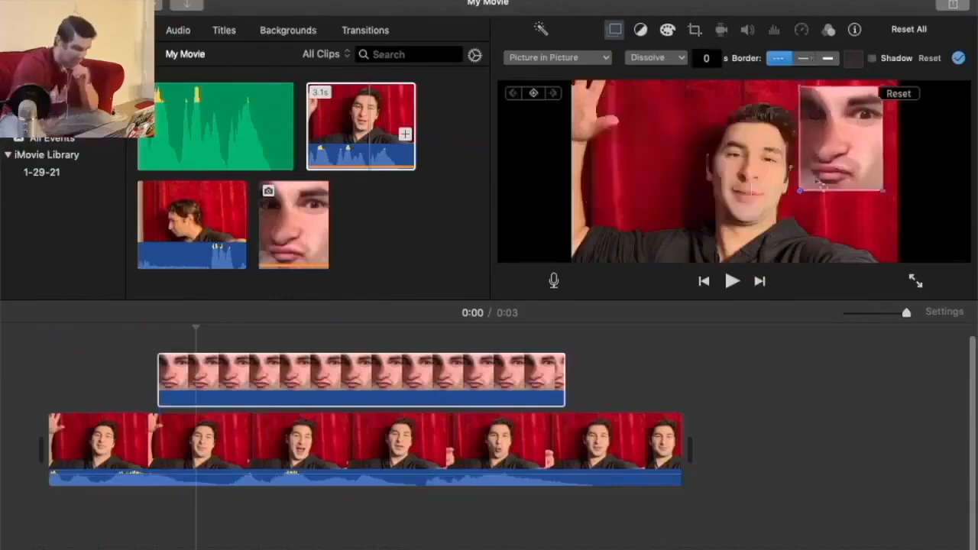
pyautogui.moveTo(797, 197); pyautogui.dragTo(807, 183)
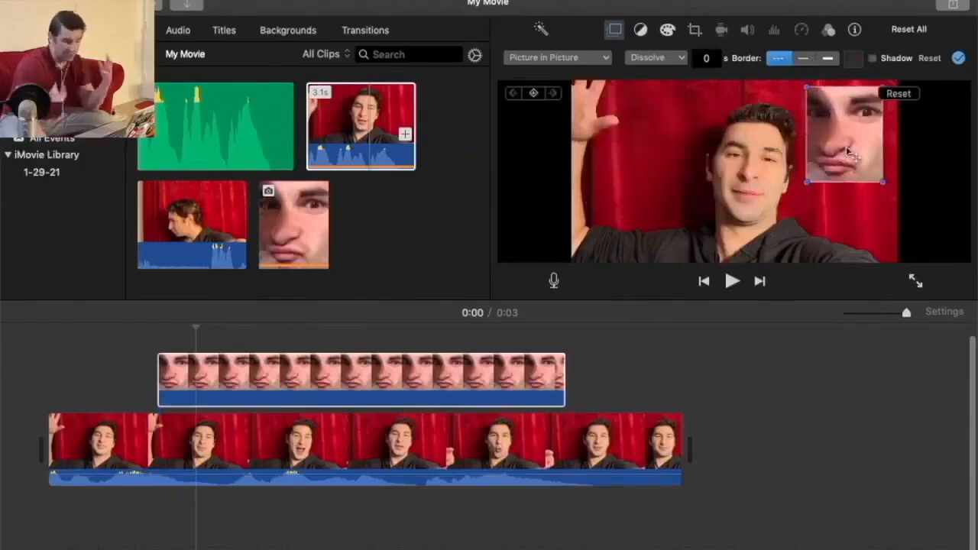
# Step: Apply the thick border to the photo overlay, and preview it in the upper-left area of the frame
pyautogui.click(804, 60)
pyautogui.click(827, 59)
pyautogui.moveTo(871, 168); pyautogui.dragTo(678, 177)
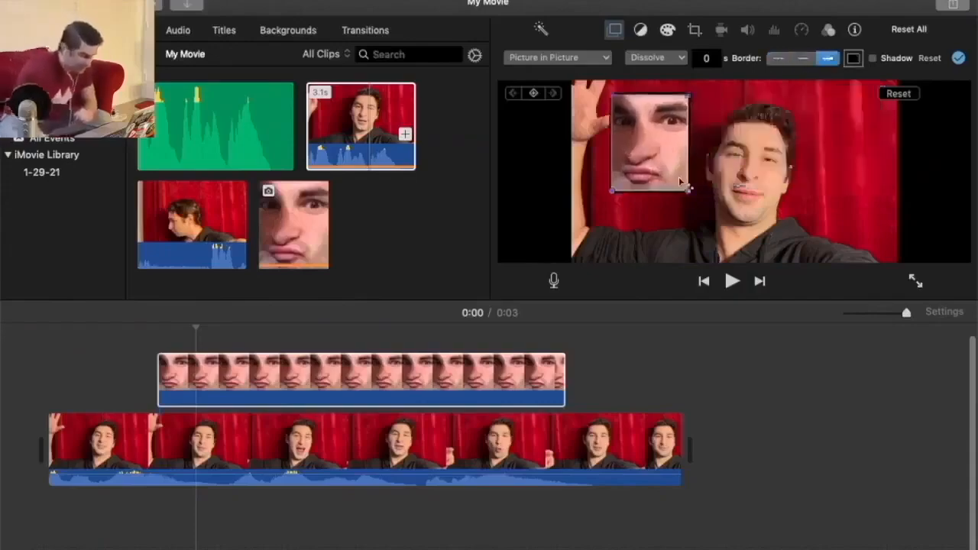
pyautogui.click(135, 367)
pyautogui.press('space')
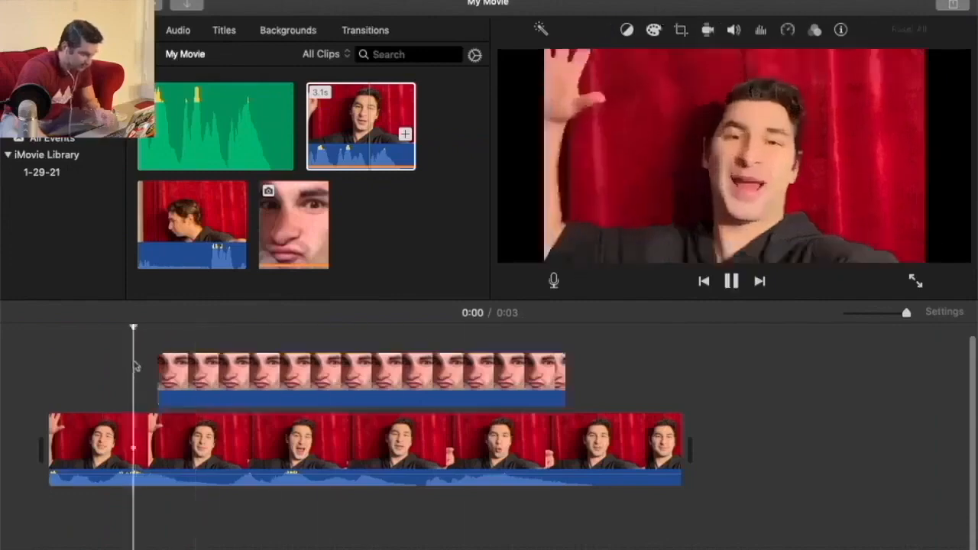
pyautogui.press('space')
# Step: Change the photo overlay's border colour from black to the lightest shade
pyautogui.click(401, 380)
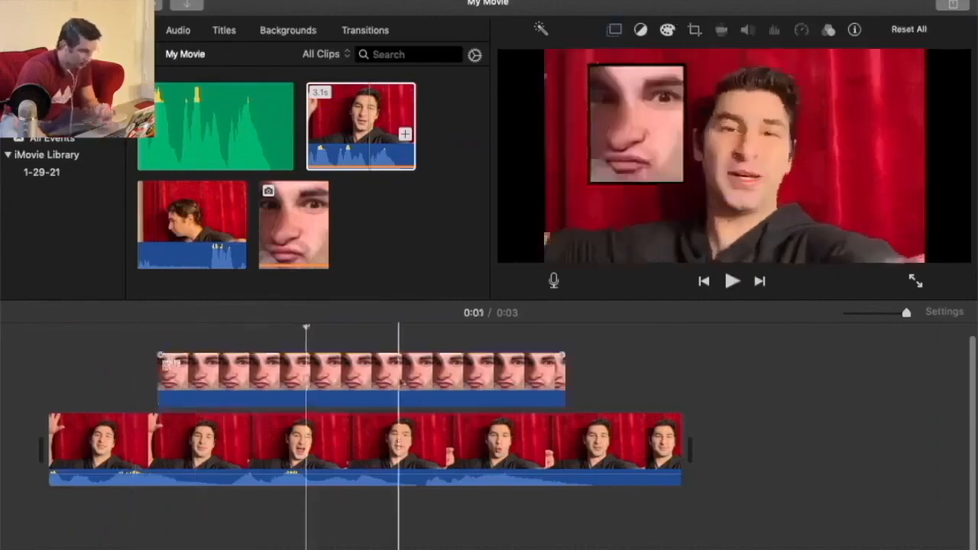
pyautogui.click(614, 29)
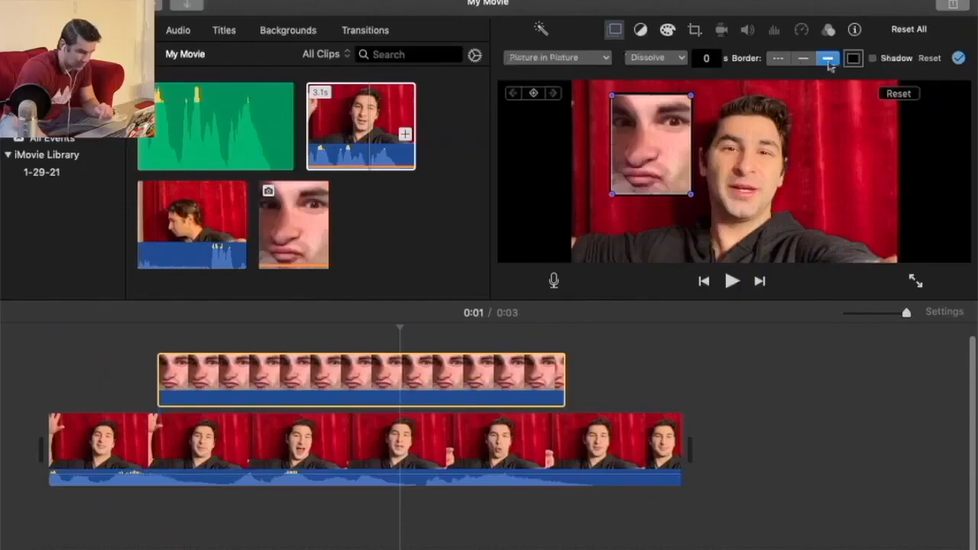
pyautogui.click(852, 59)
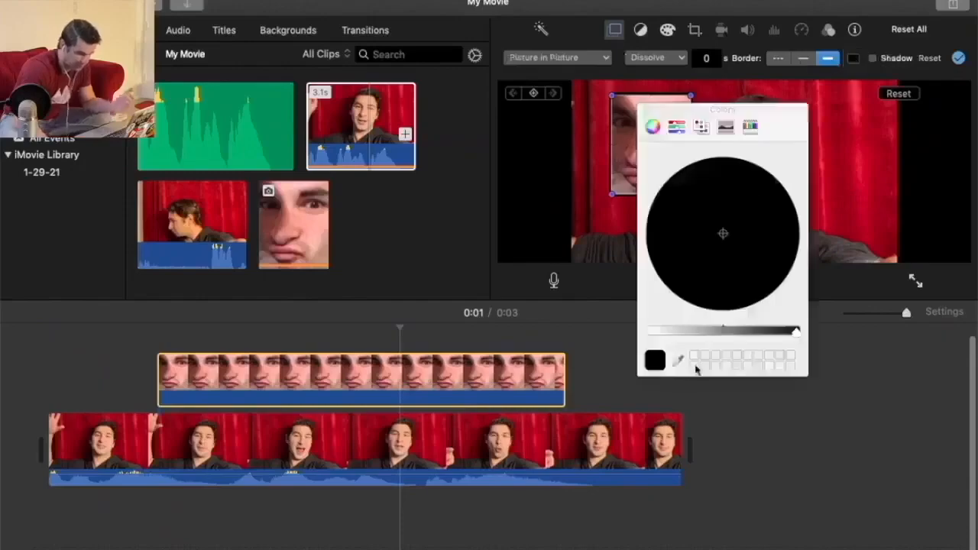
pyautogui.moveTo(689, 333); pyautogui.dragTo(647, 333)
pyautogui.moveTo(715, 113); pyautogui.dragTo(861, 113)
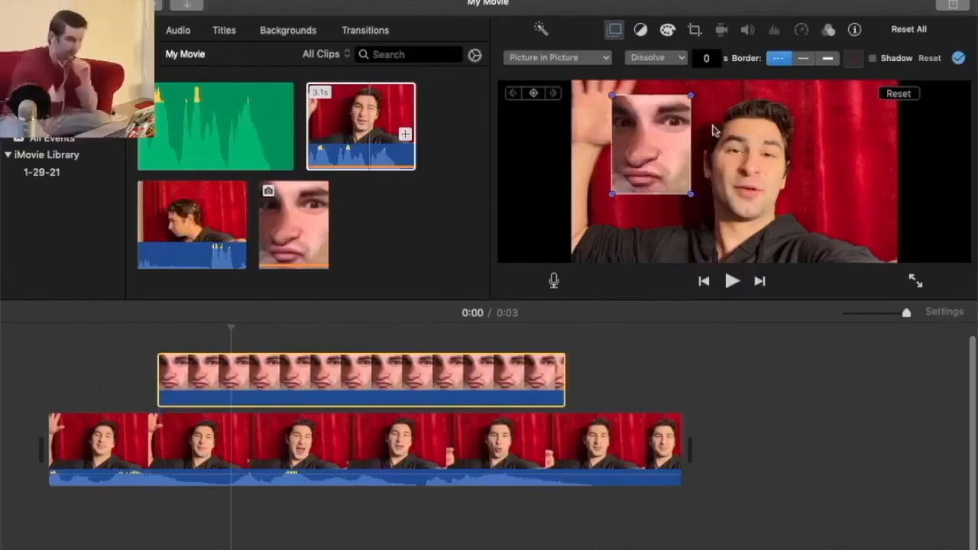
# Step: Shrink the photo and place it at successive playhead times in the frame's upper-right, lower-left and upper-left areas
pyautogui.moveTo(690, 194); pyautogui.dragTo(871, 127)
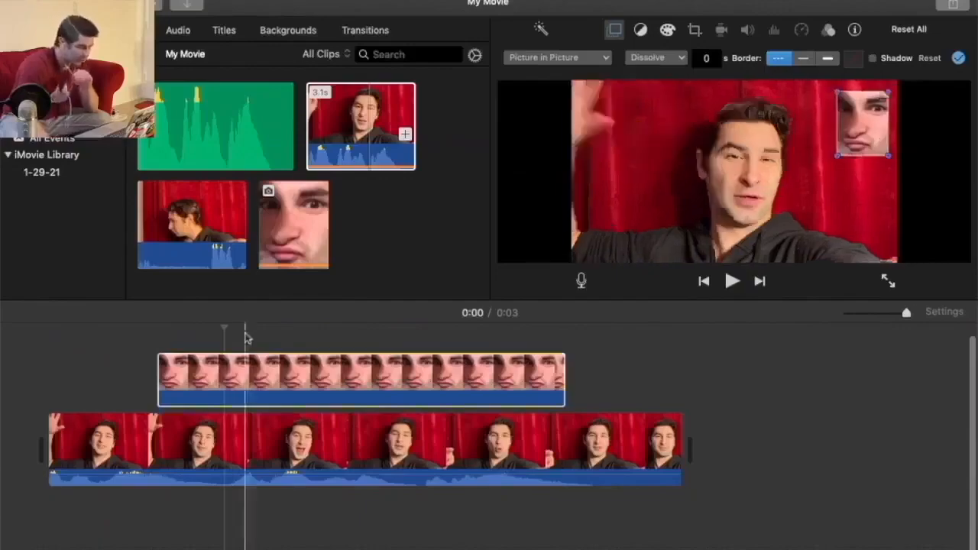
pyautogui.click(282, 338)
pyautogui.moveTo(879, 103); pyautogui.dragTo(629, 208)
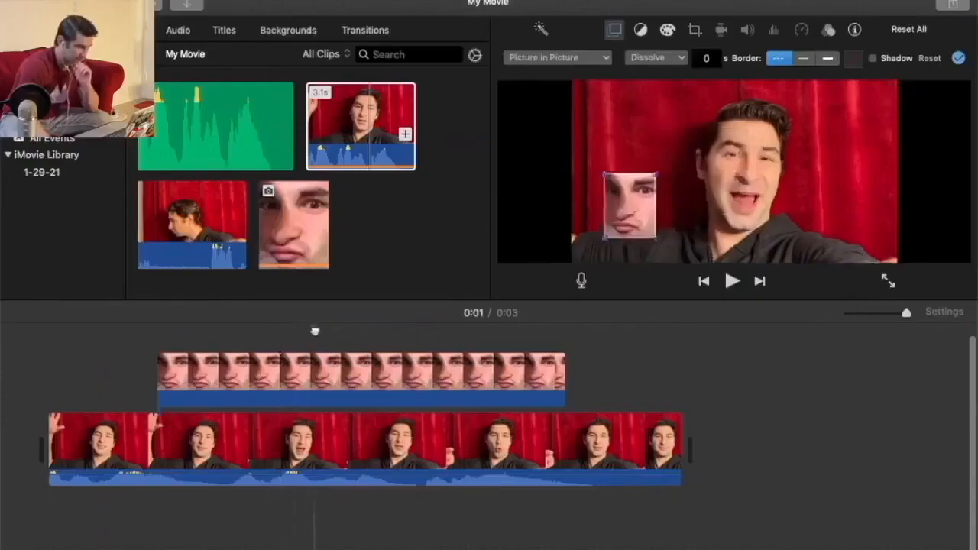
pyautogui.click(375, 357)
pyautogui.moveTo(632, 205); pyautogui.dragTo(637, 116)
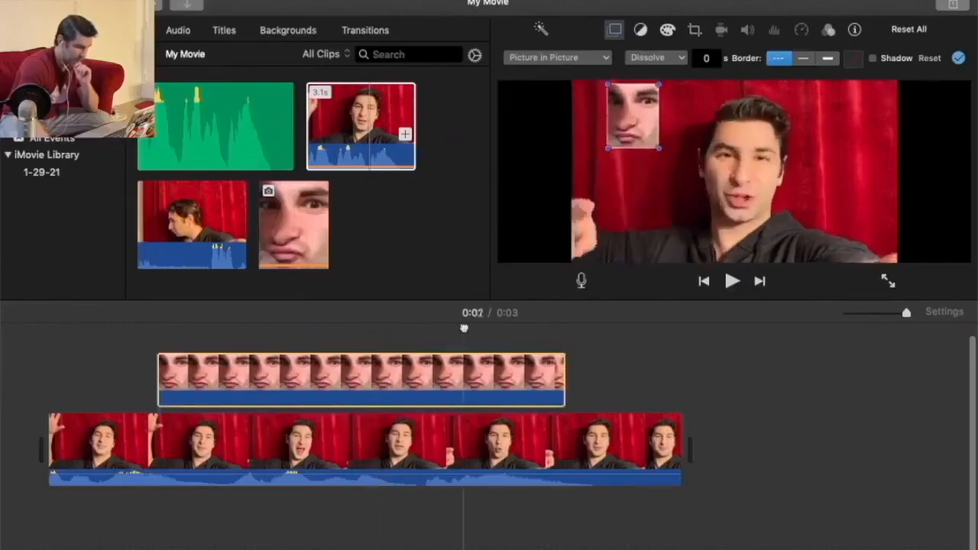
# Step: Place the photo in the frame's lower-right area at the current playhead time, and step back through its earlier keyframes
pyautogui.moveTo(628, 134); pyautogui.dragTo(840, 216)
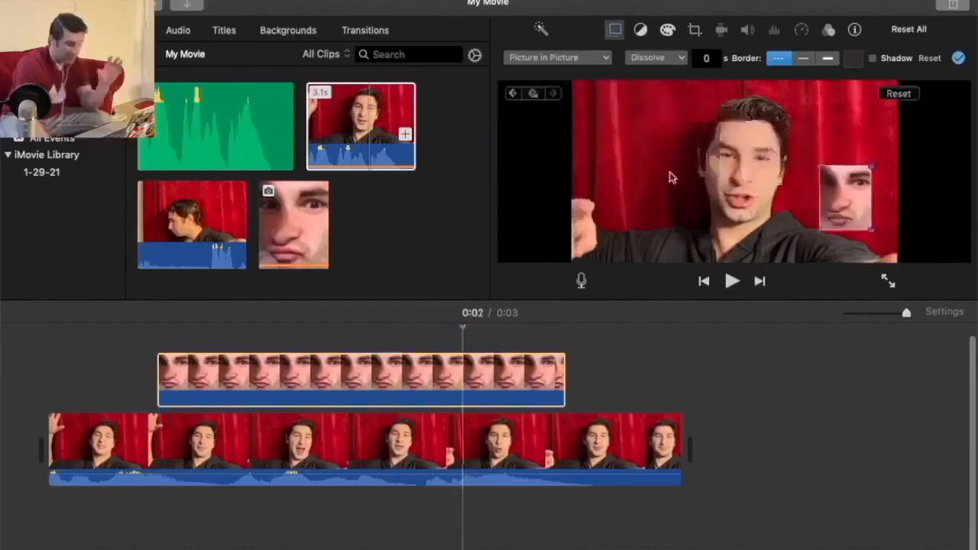
pyautogui.click(514, 94)
pyautogui.click(514, 94)
pyautogui.click(513, 94)
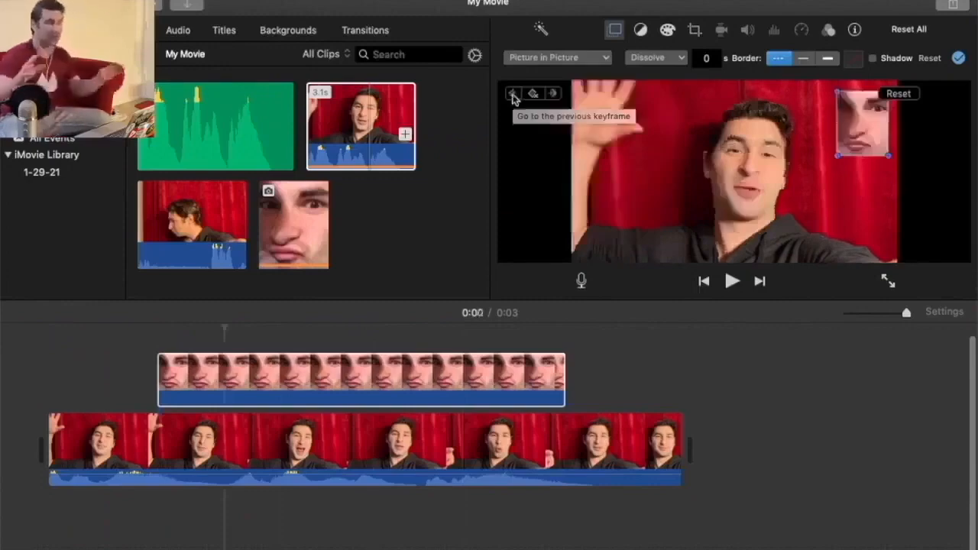
# Step: Play the movie from just before the photo overlay starts to preview its motion, and reselect the overlay near its beginning
pyautogui.click(125, 349)
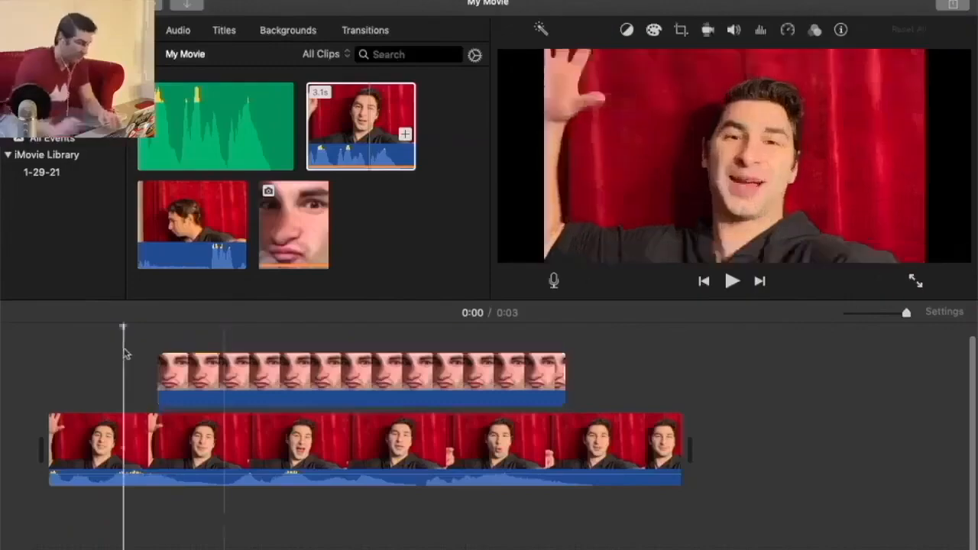
pyautogui.press('space')
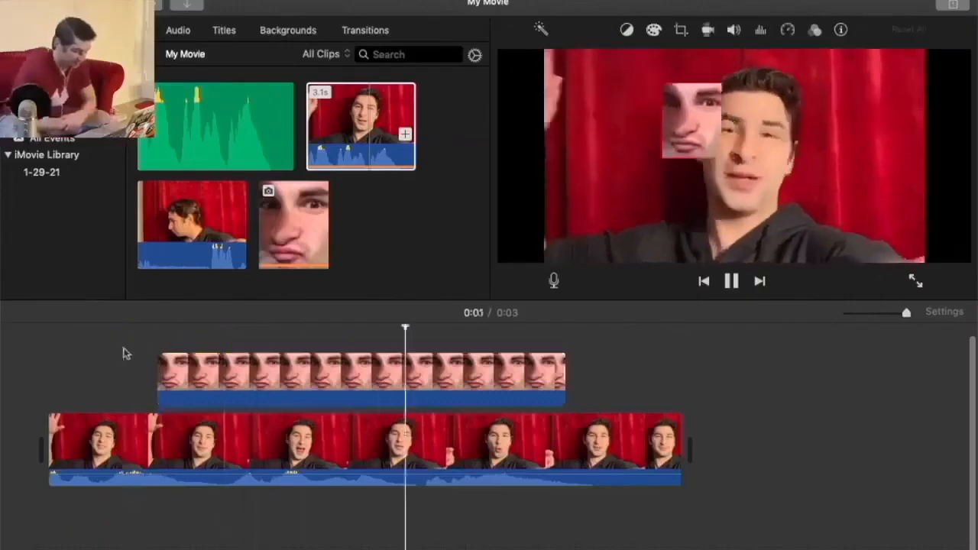
pyautogui.press('space')
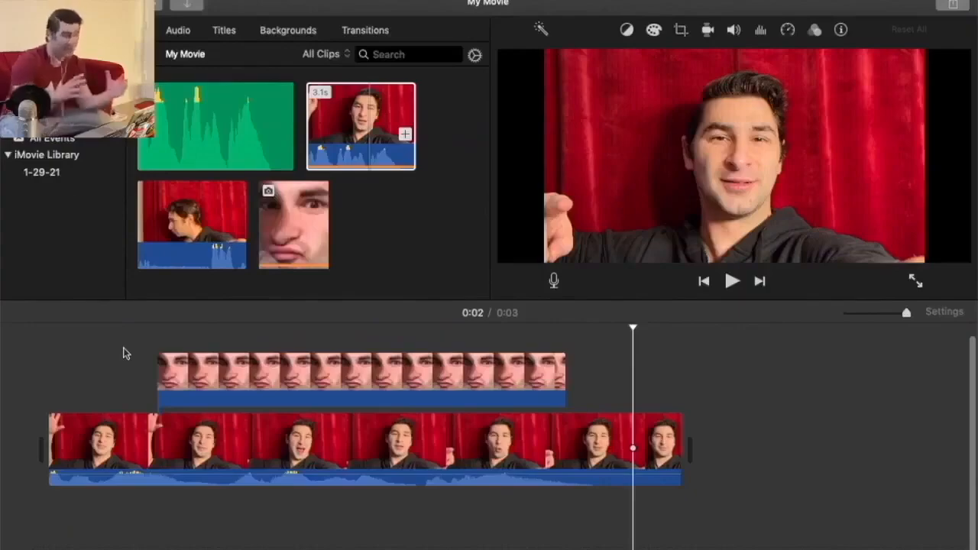
pyautogui.click(234, 370)
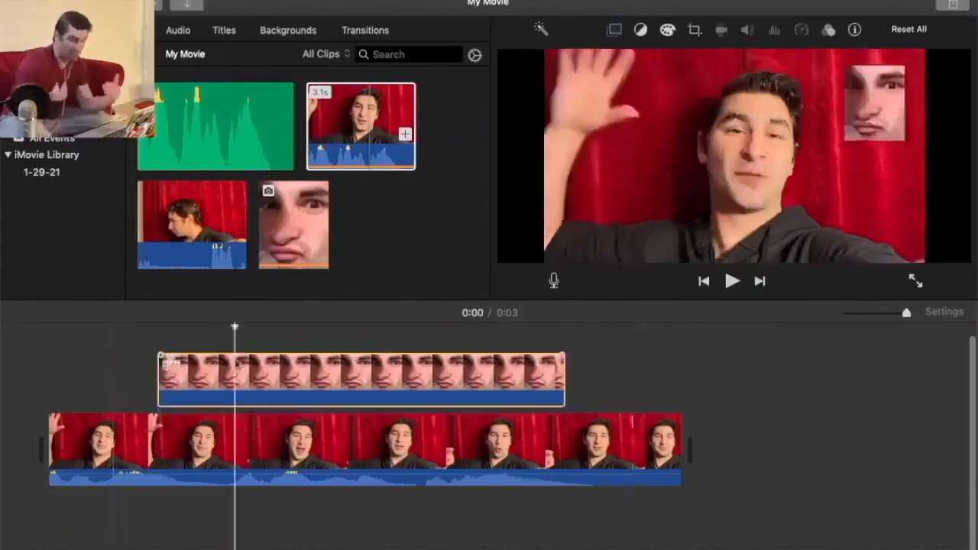